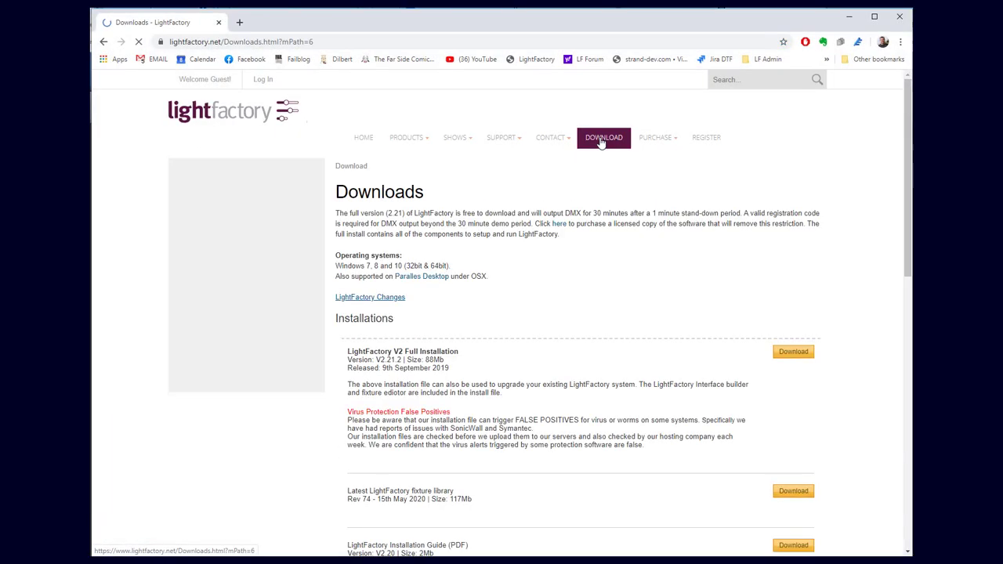
Scroll the Downloads page to the Drivers section listing the ultraDMX and Cooper Controls drivers.
{"action": "scroll", "coordinate": [560, 263], "scroll_direction": "down", "scroll_amount": 7}
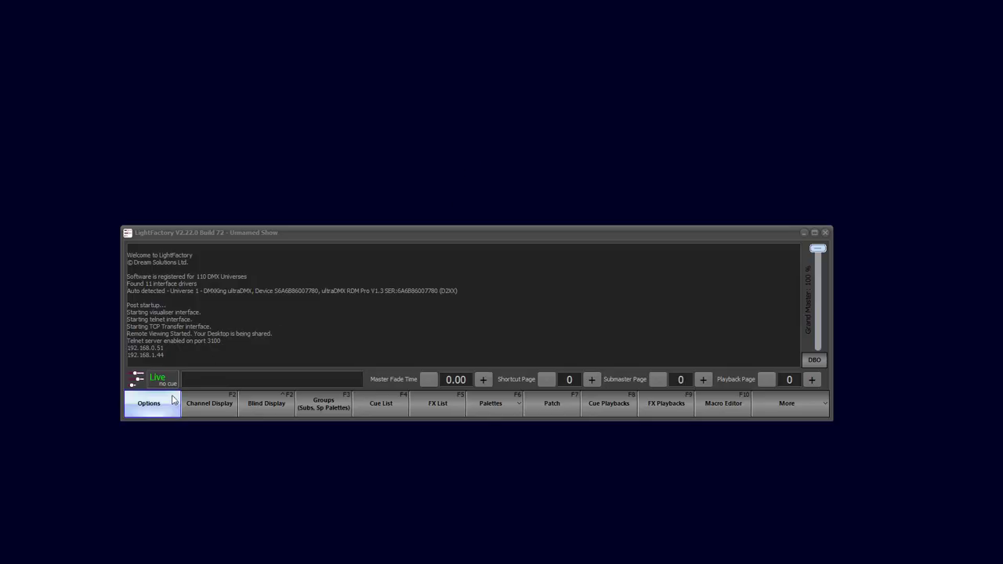
Open System Properties from the Options menu to show the DMX universe table.
{"action": "left_click", "coordinate": [170, 400]}
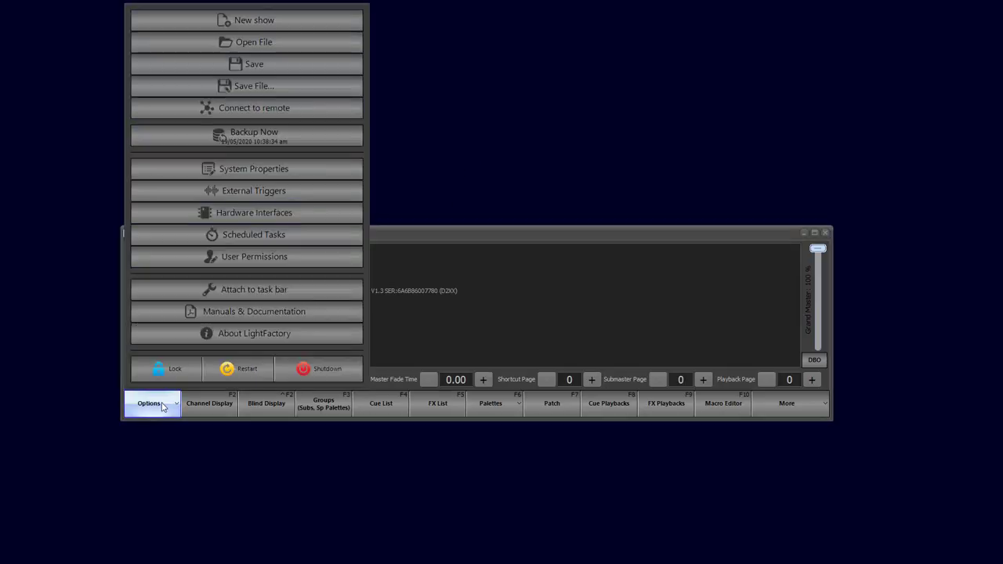
{"action": "left_click", "coordinate": [296, 173]}
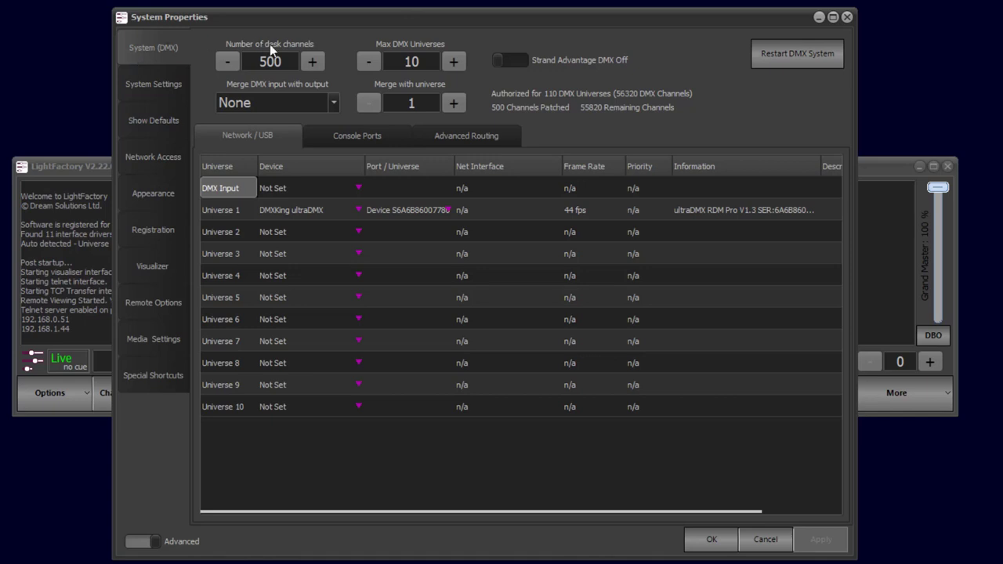
{"action": "left_click", "coordinate": [382, 136]}
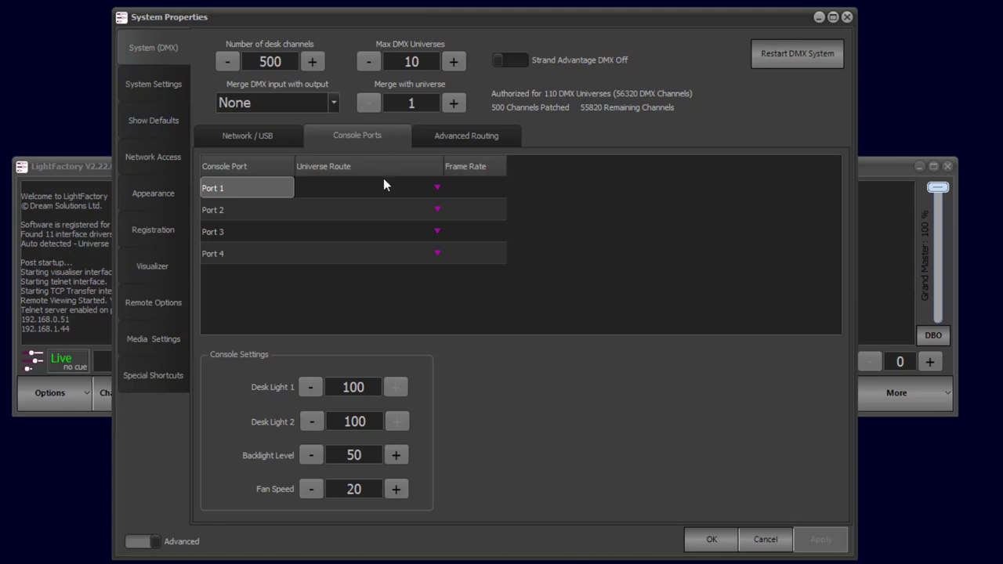
{"action": "left_click", "coordinate": [467, 136]}
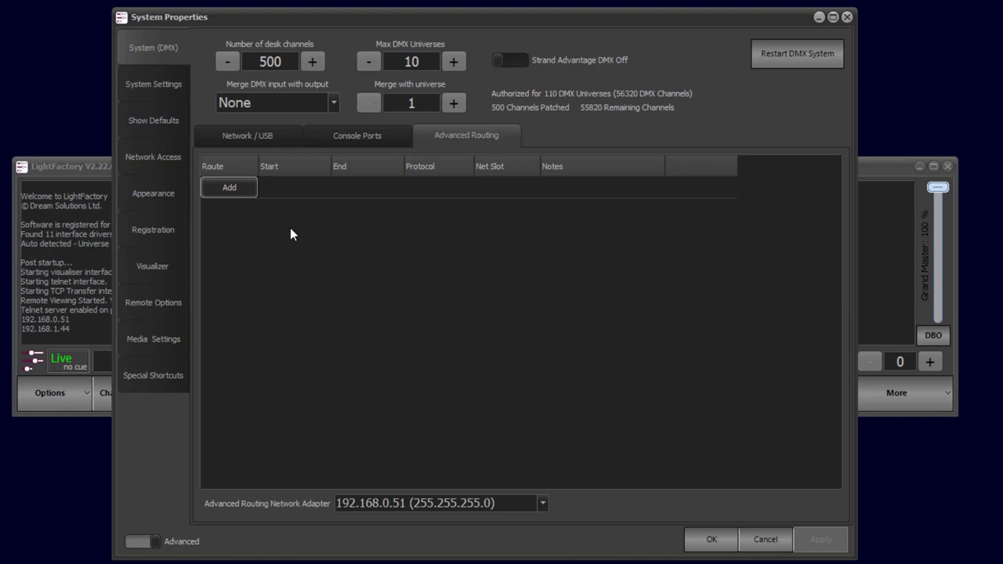
{"action": "left_click", "coordinate": [245, 136]}
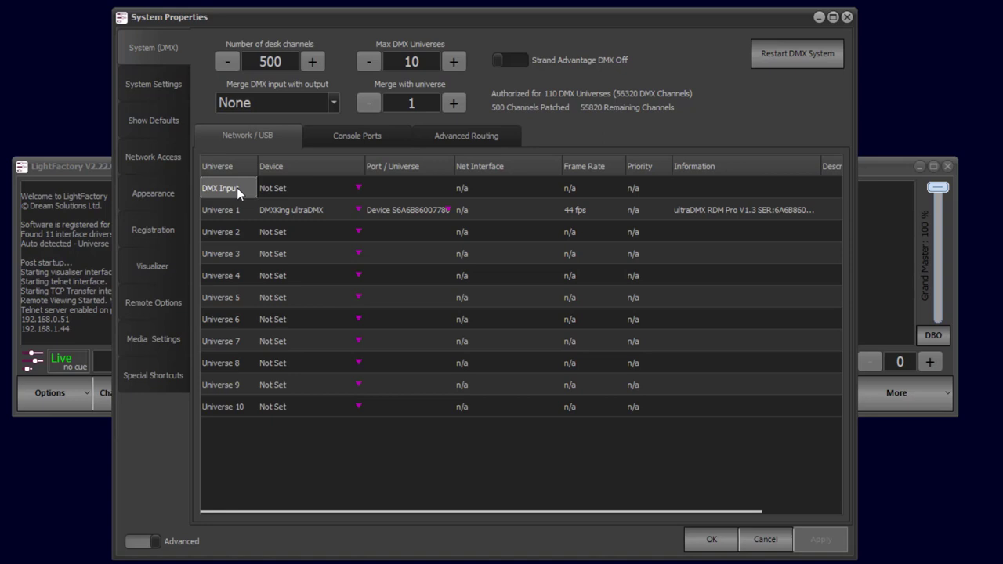
Assign Universe 2 to the ArtisticLicense ArtNet device.
{"action": "left_click", "coordinate": [327, 233]}
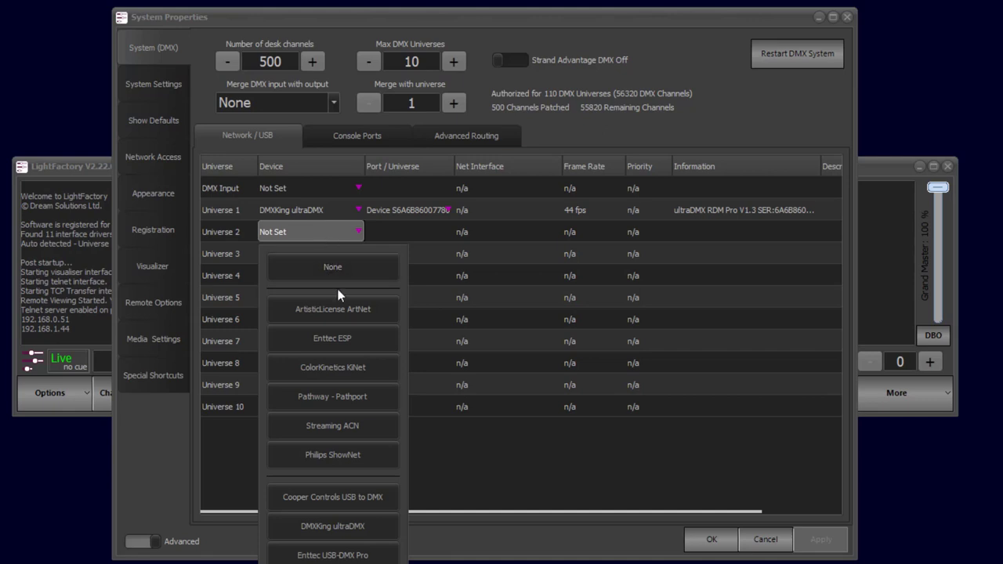
{"action": "left_click", "coordinate": [344, 310]}
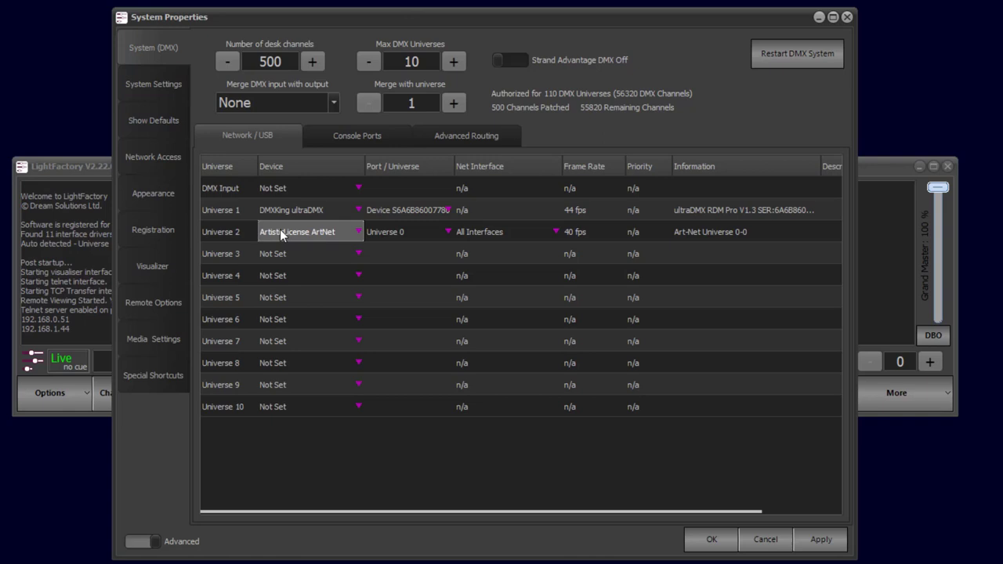
{"action": "left_click", "coordinate": [439, 233]}
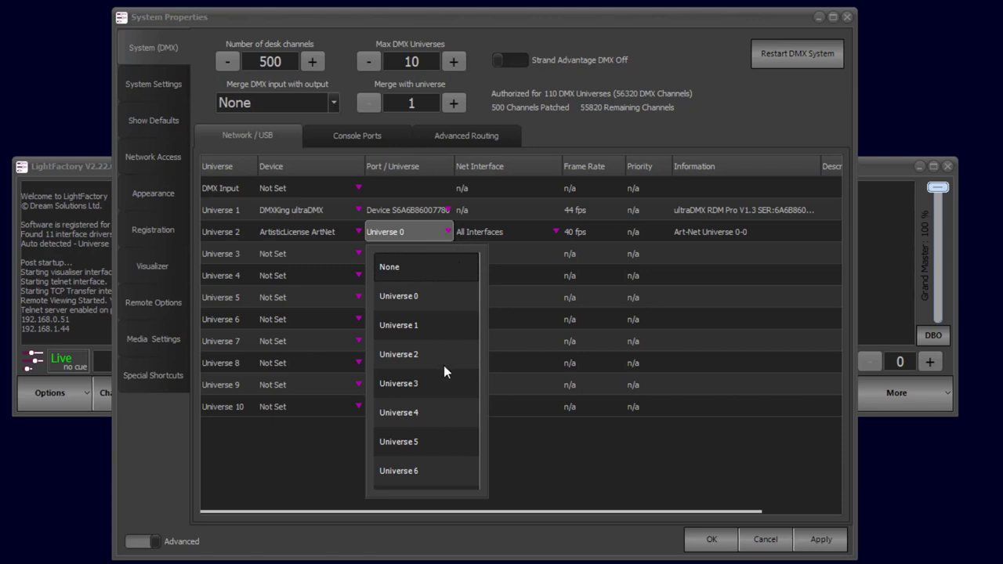
Send Universe 2 as Art-Net Universe 3 through the 192.168.0.51 (255.255.255.0) interface.
{"action": "left_click", "coordinate": [437, 391]}
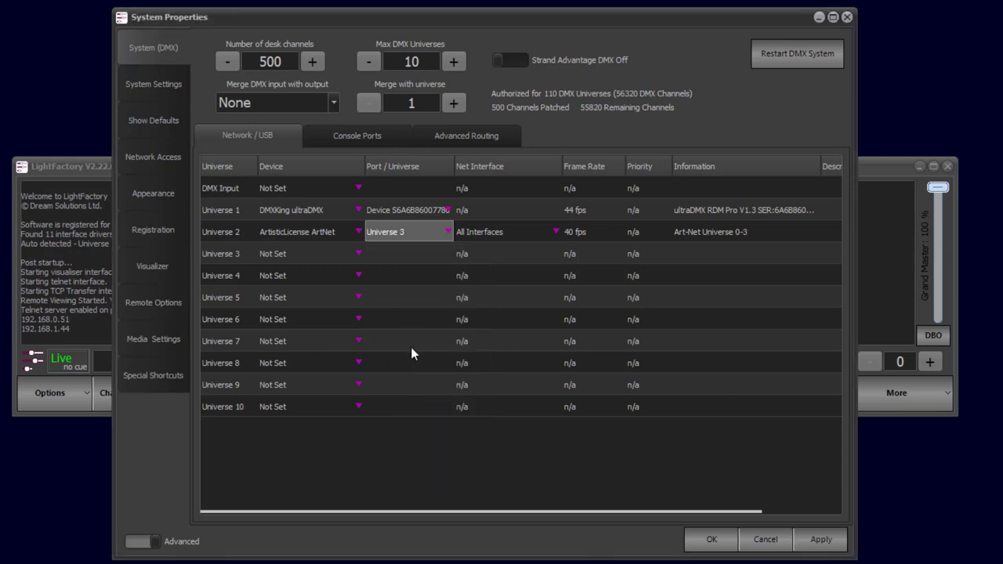
{"action": "left_click", "coordinate": [556, 233]}
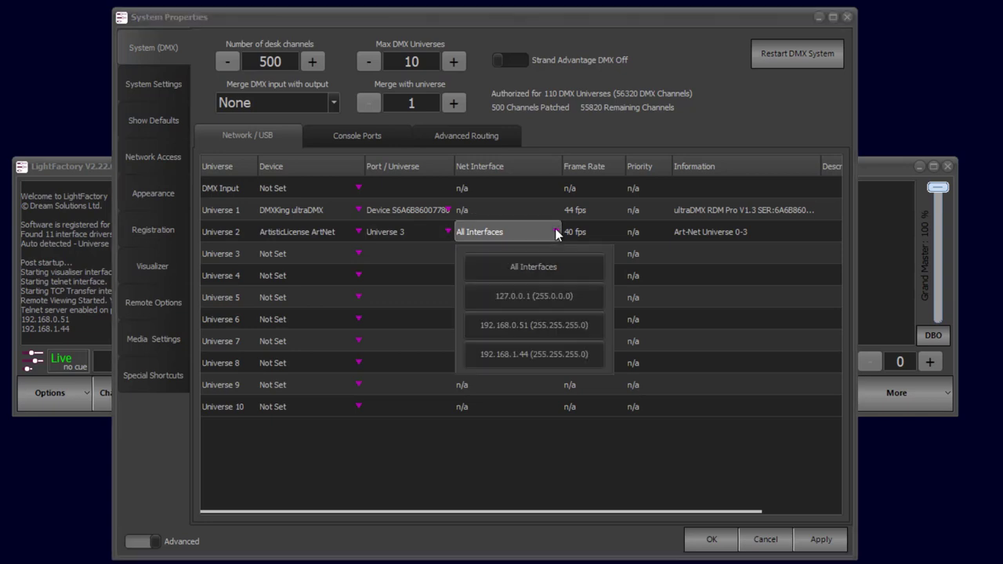
{"action": "left_click", "coordinate": [553, 336]}
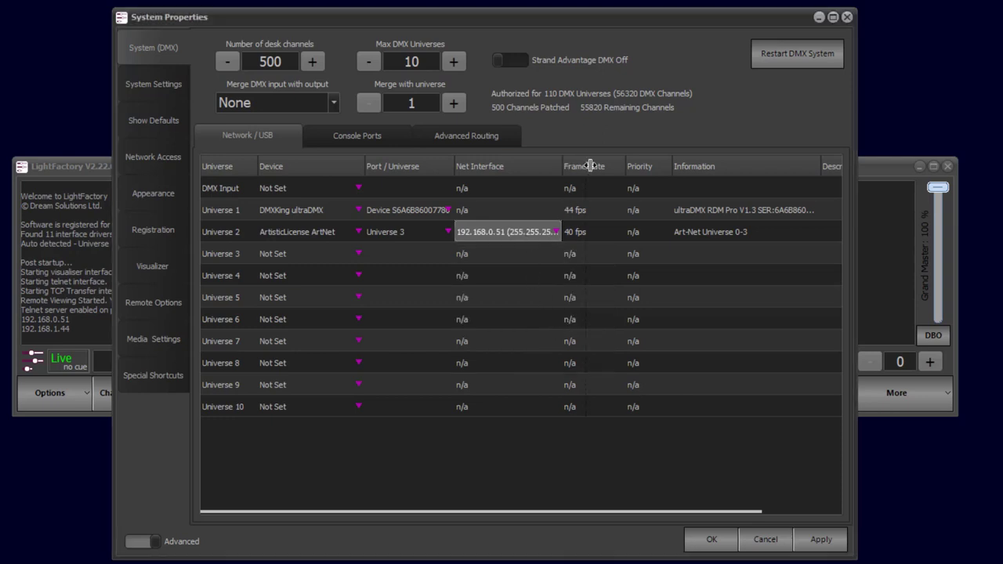
Widen the Net Interface column and describe Universe 2 as 'Stage right node'.
{"action": "left_click_drag", "start_coordinate": [601, 165], "coordinate": [639, 238]}
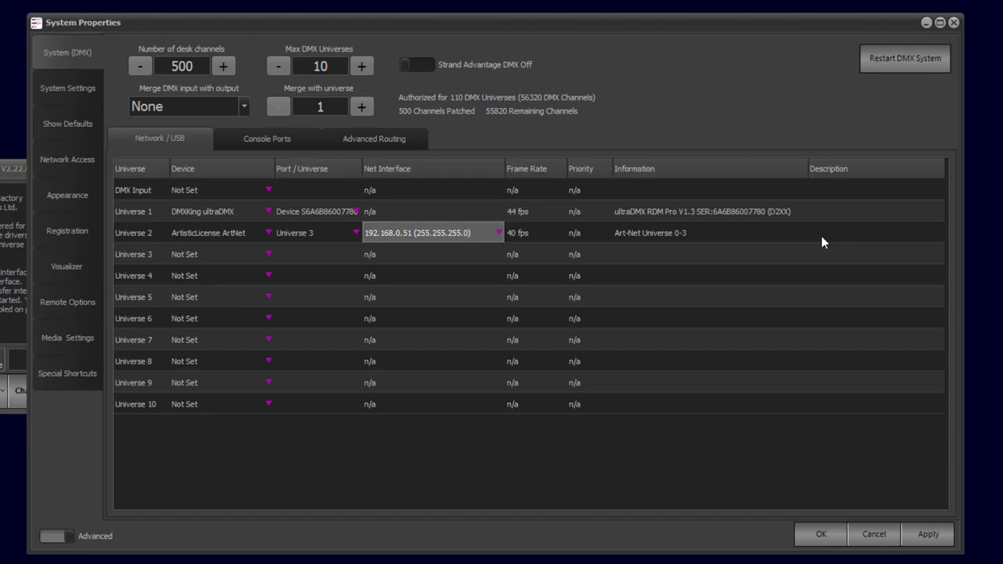
{"action": "double_click", "coordinate": [823, 239]}
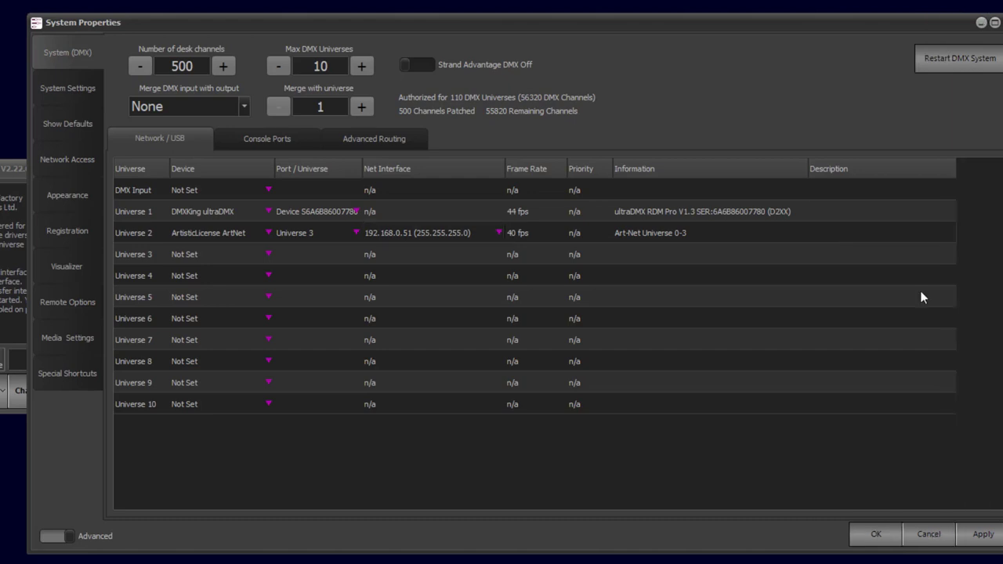
{"action": "type", "text": "Stage right node"}
{"action": "key", "text": "Return"}
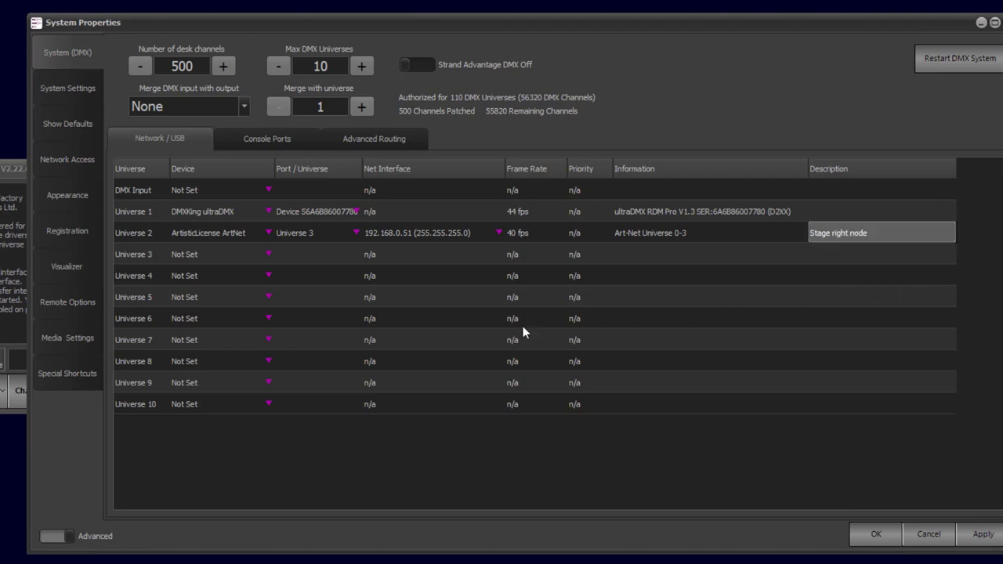
Set Universe 3 to Streaming ACN on 192.168.1.44, confirming priority 100 and frame rate.
{"action": "left_click", "coordinate": [259, 255]}
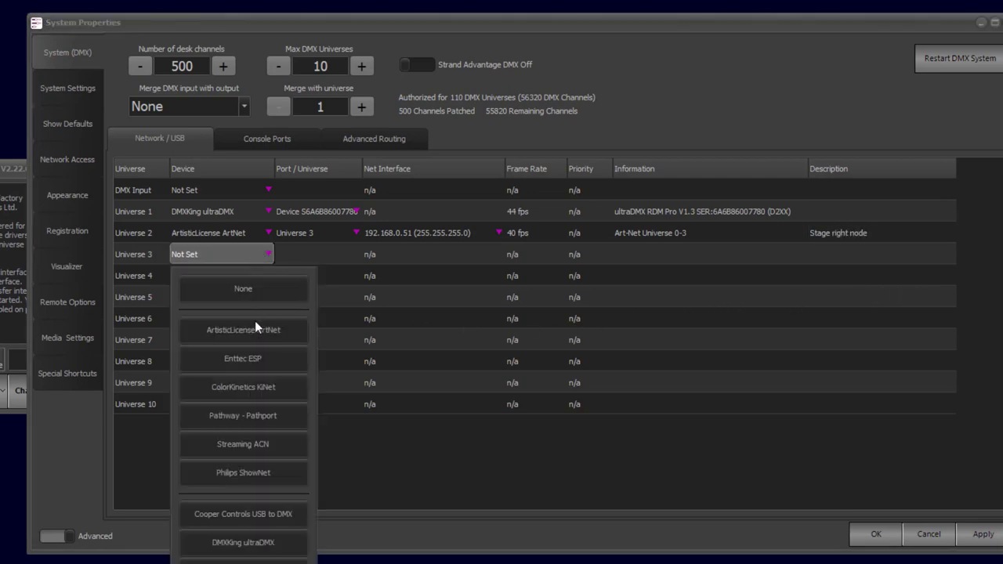
{"action": "left_click", "coordinate": [274, 445]}
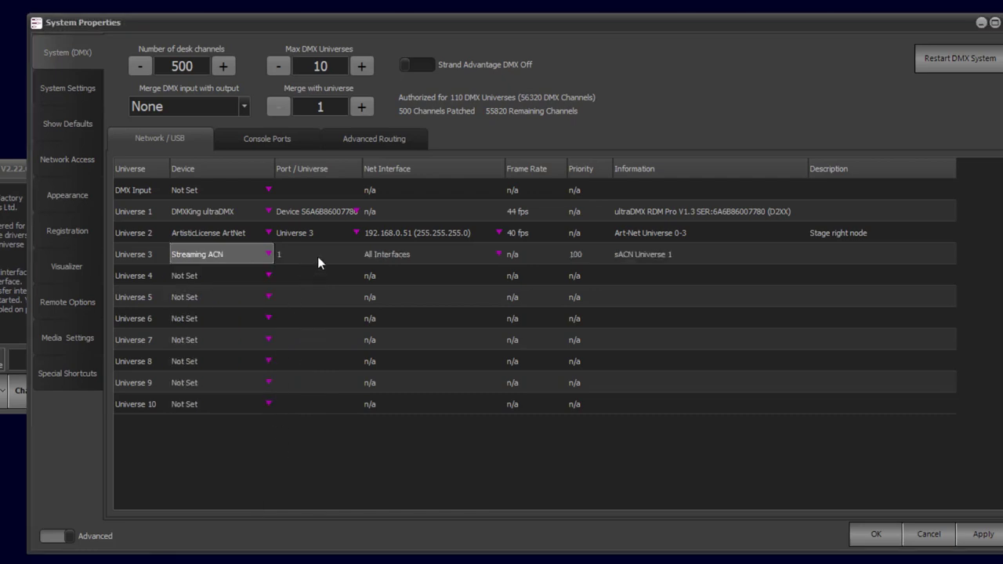
{"action": "left_click", "coordinate": [318, 261]}
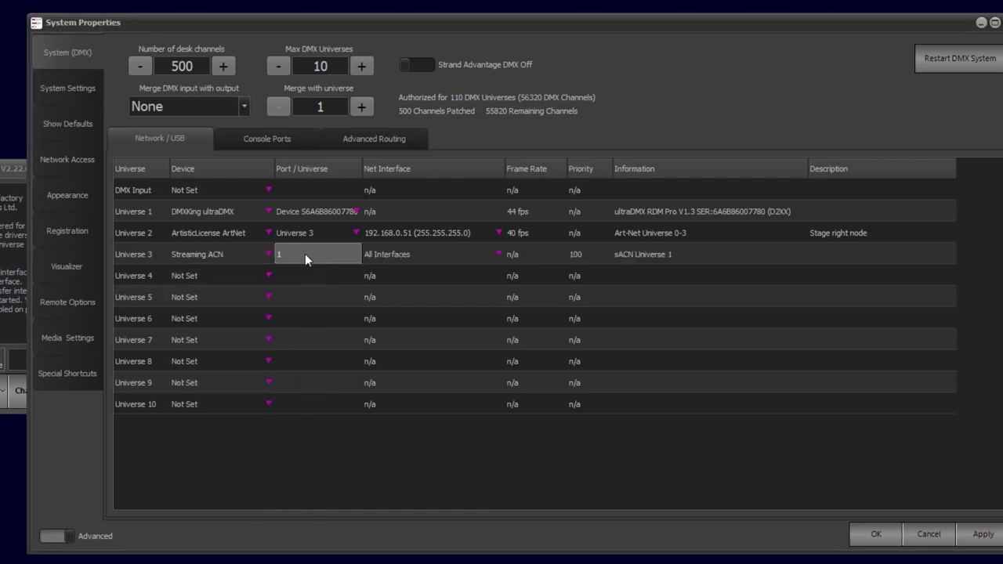
{"action": "left_click", "coordinate": [470, 257]}
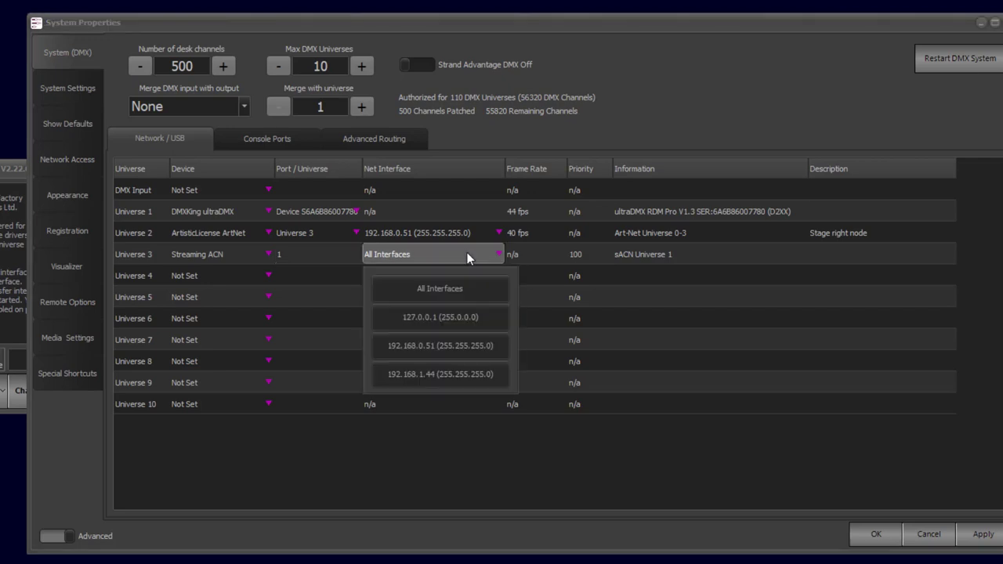
{"action": "left_click", "coordinate": [456, 376]}
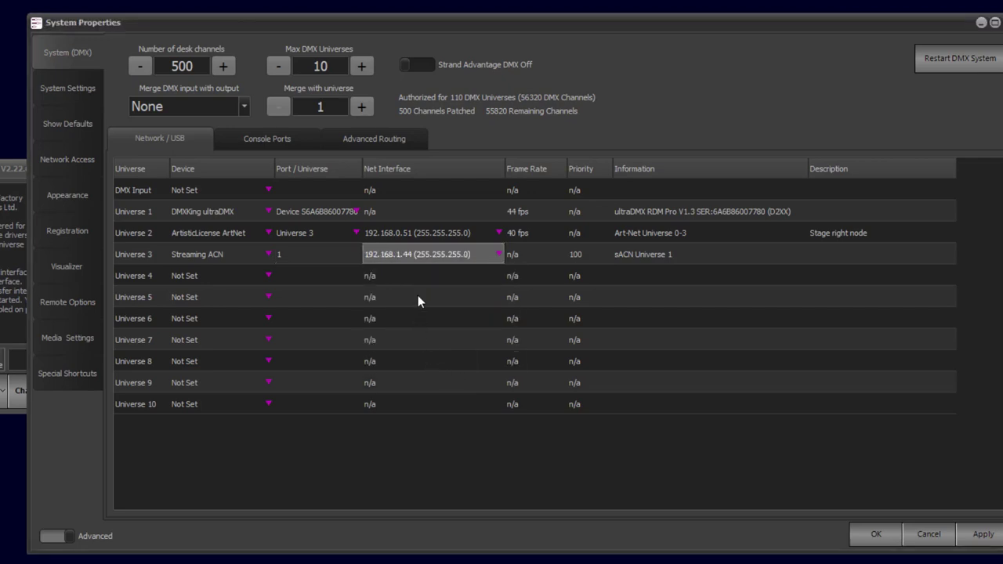
{"action": "left_click", "coordinate": [584, 258]}
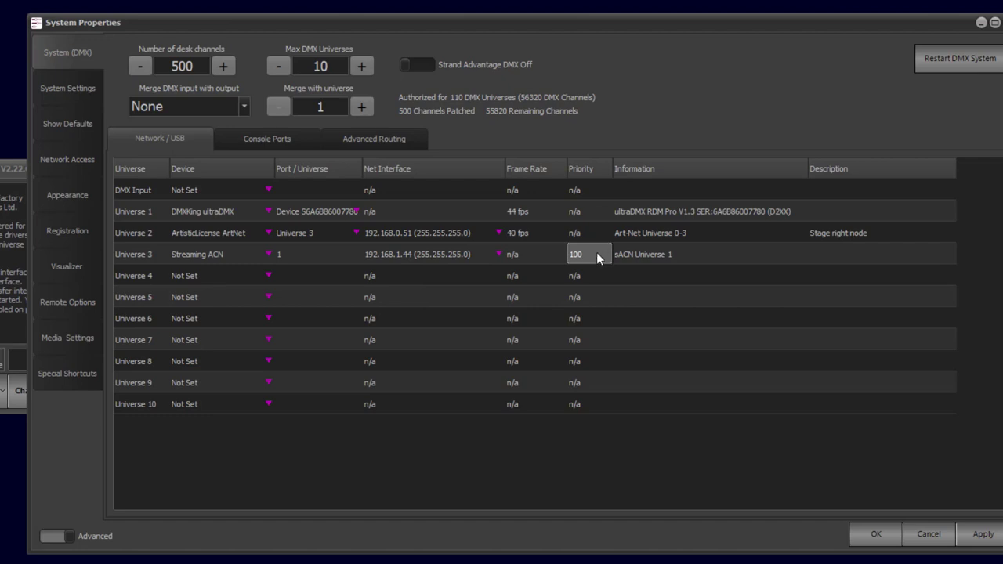
{"action": "left_click", "coordinate": [537, 260]}
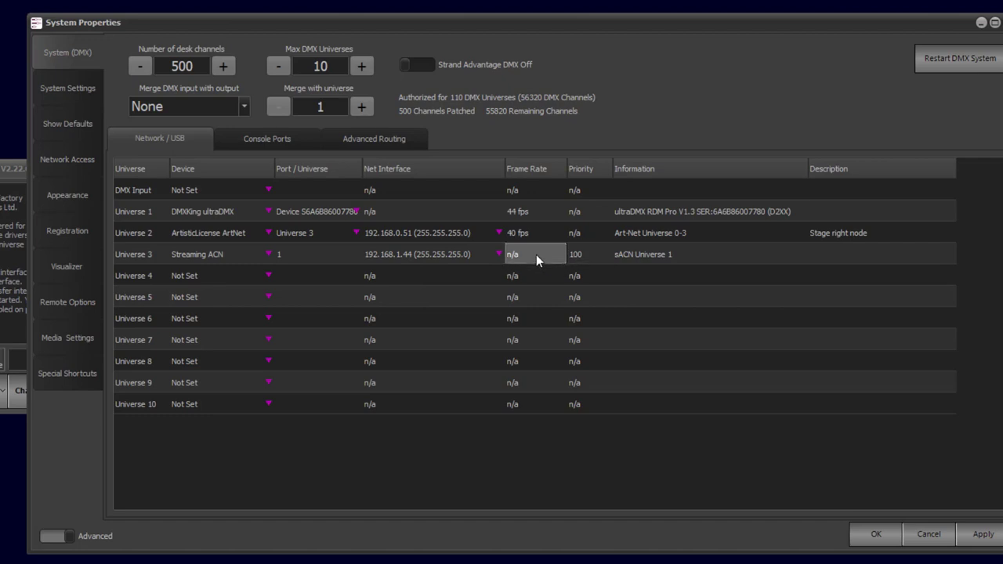
Describe Universe 3 as 'Stage left node'.
{"action": "left_click", "coordinate": [842, 257]}
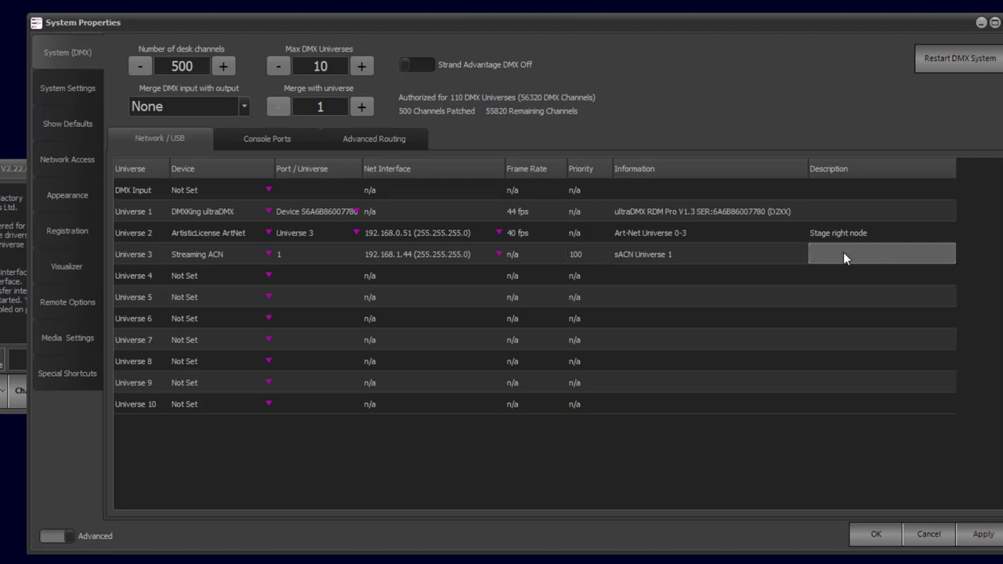
{"action": "left_click", "coordinate": [845, 258]}
{"action": "type", "text": "Sta"}
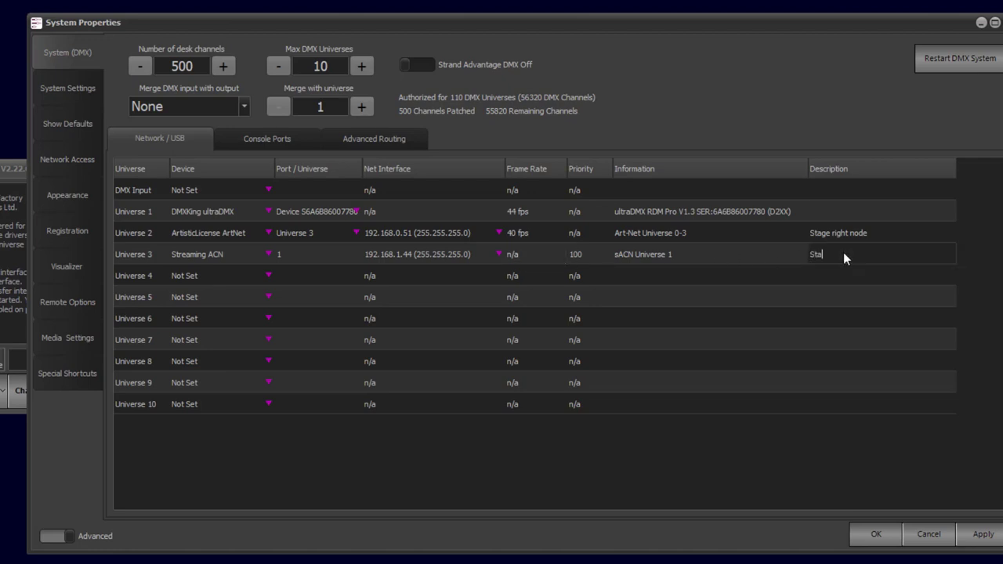
{"action": "type", "text": "ge left node"}
{"action": "key", "text": "Return"}
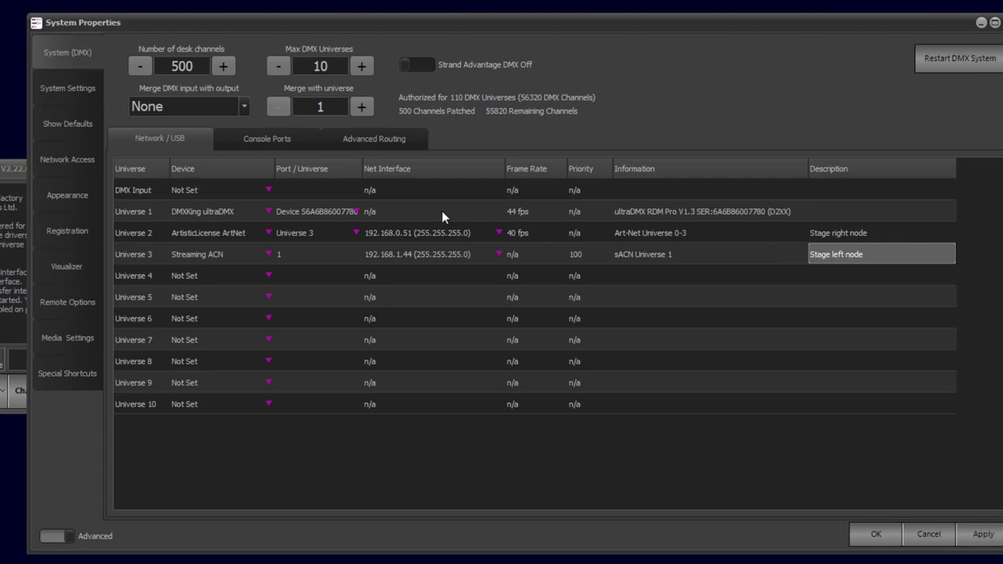
Widen the Port / Universe column and keep Universe 1 on its ultraDMX device.
{"action": "left_click_drag", "start_coordinate": [361, 168], "coordinate": [377, 174]}
{"action": "left_click", "coordinate": [373, 211]}
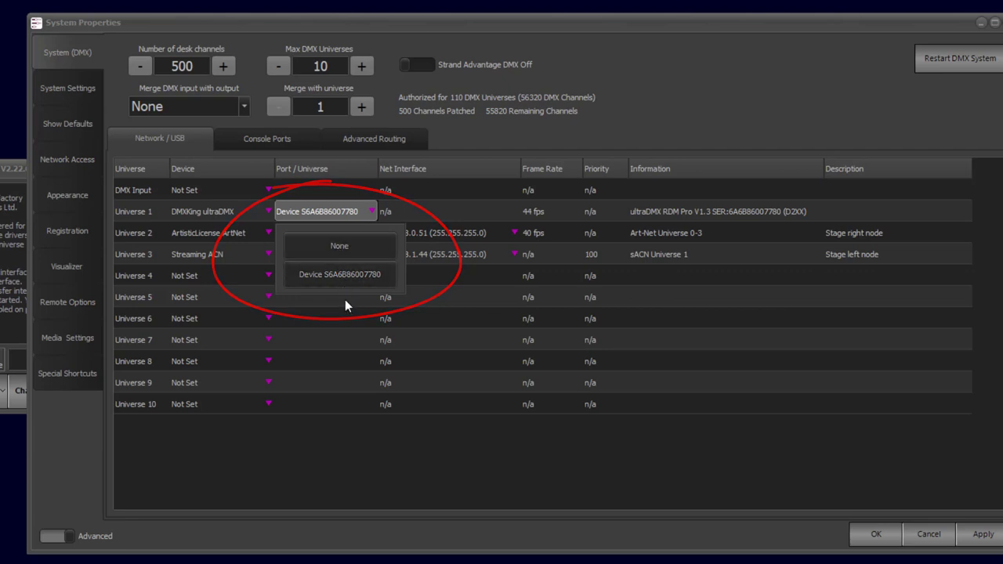
{"action": "left_click", "coordinate": [133, 213]}
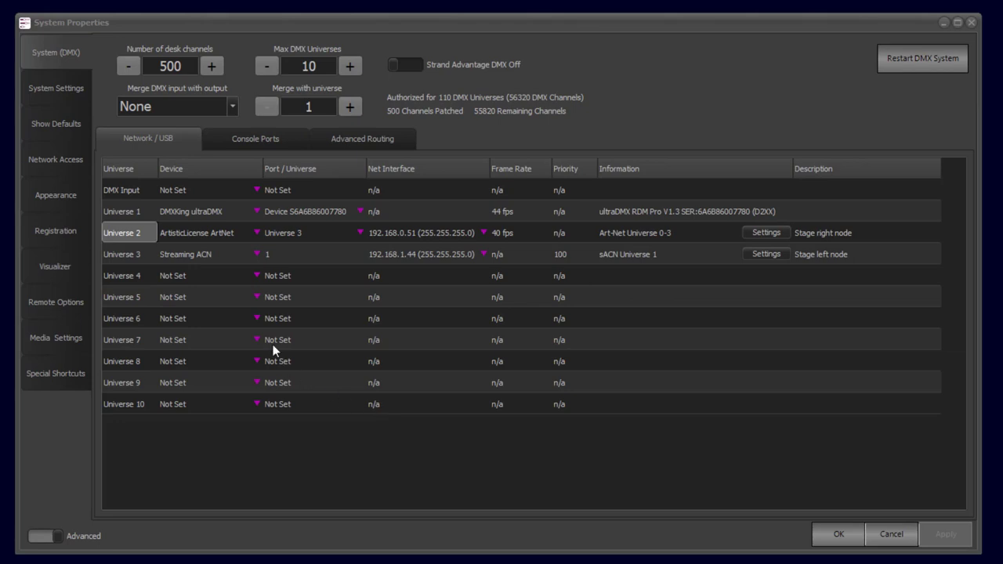
{"action": "right_click", "coordinate": [198, 280]}
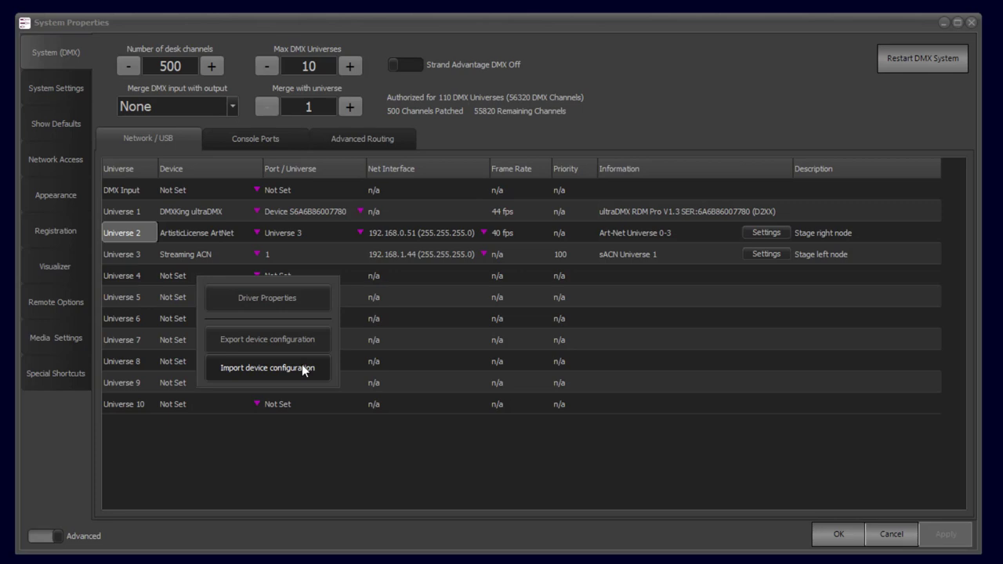
{"action": "left_click", "coordinate": [671, 238]}
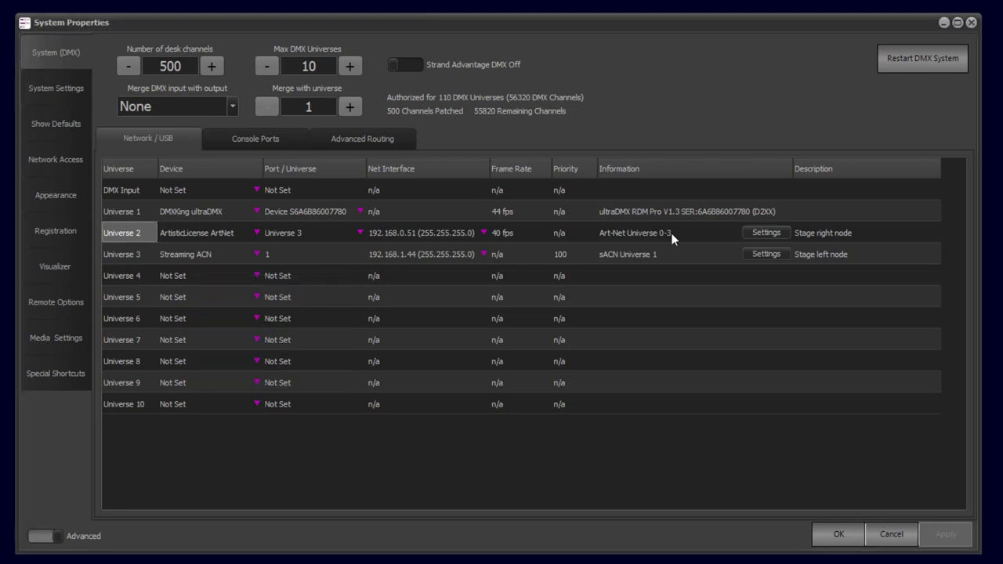
Open Universe 2's Art-Net driver properties, enlarge the dialog, and enable unicast communications.
{"action": "right_click", "coordinate": [138, 235]}
{"action": "left_click", "coordinate": [236, 262]}
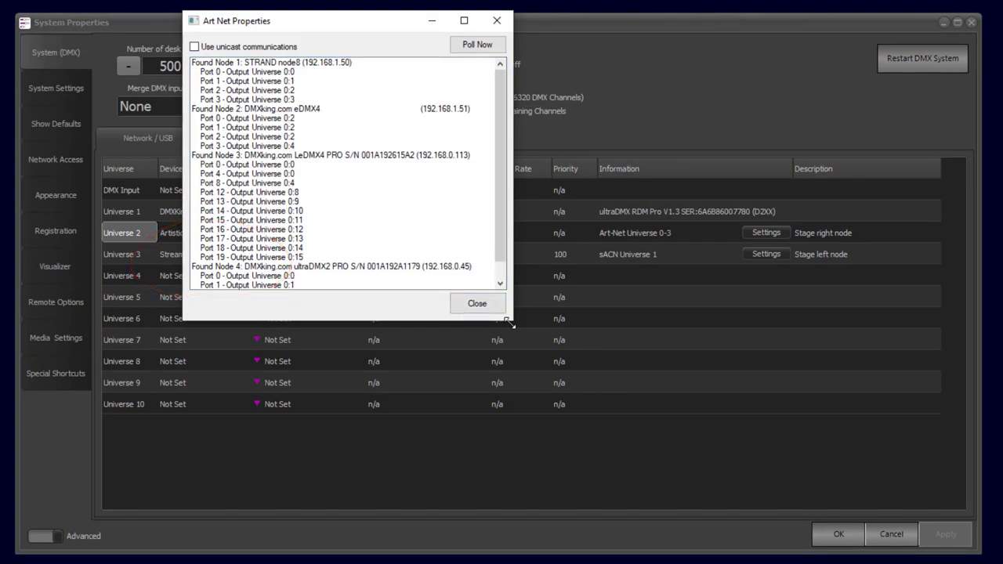
{"action": "left_click_drag", "start_coordinate": [509, 323], "coordinate": [570, 370]}
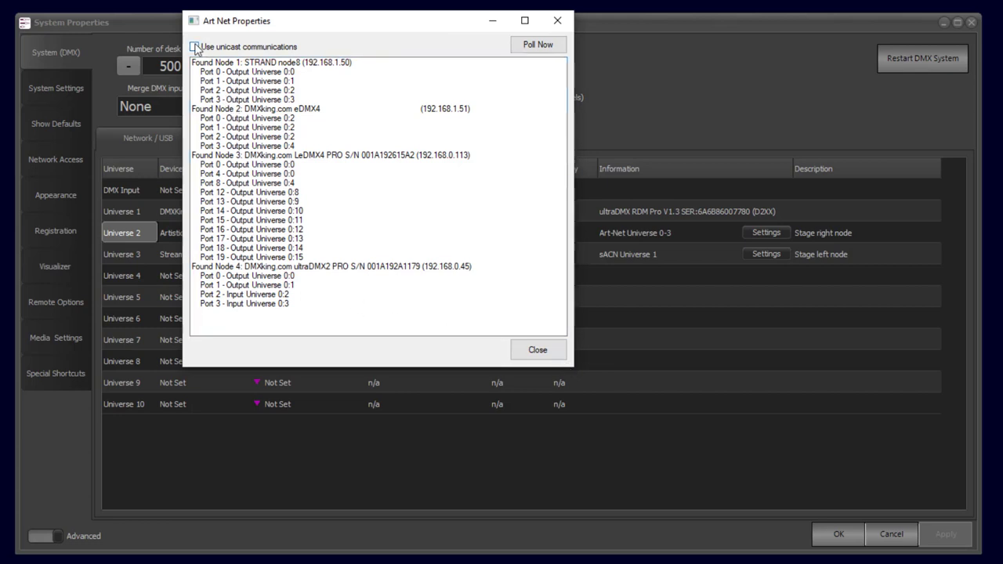
{"action": "left_click", "coordinate": [195, 47]}
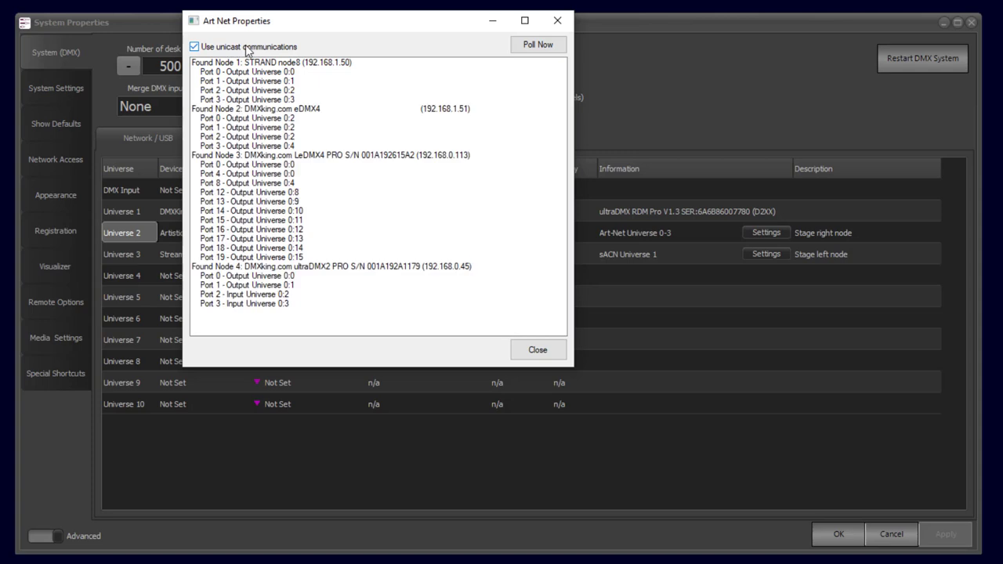